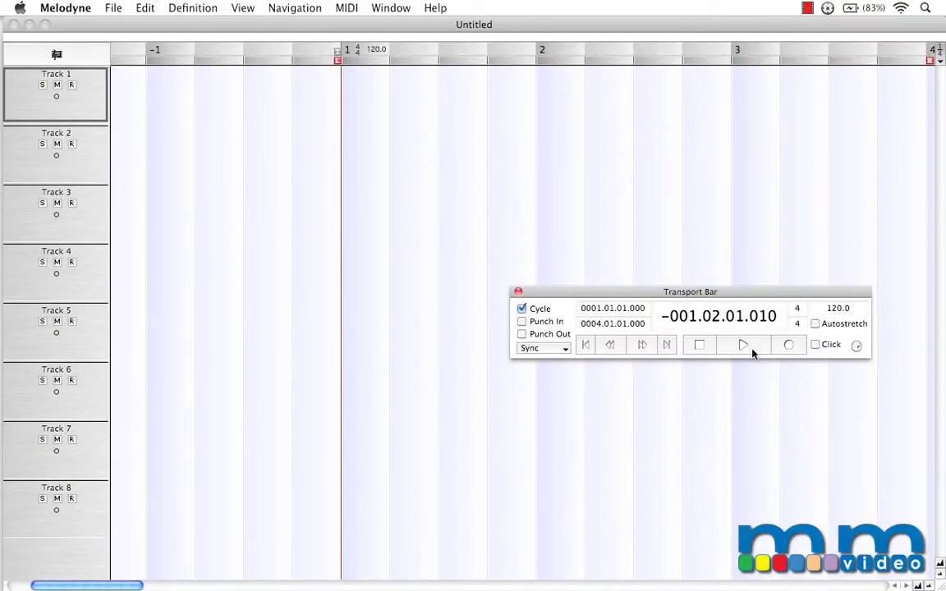
# Import Drum Loop 100pbm.wav into the first track and make that track taller
pyautogui.click(117, 9)
pyautogui.click(153, 99)
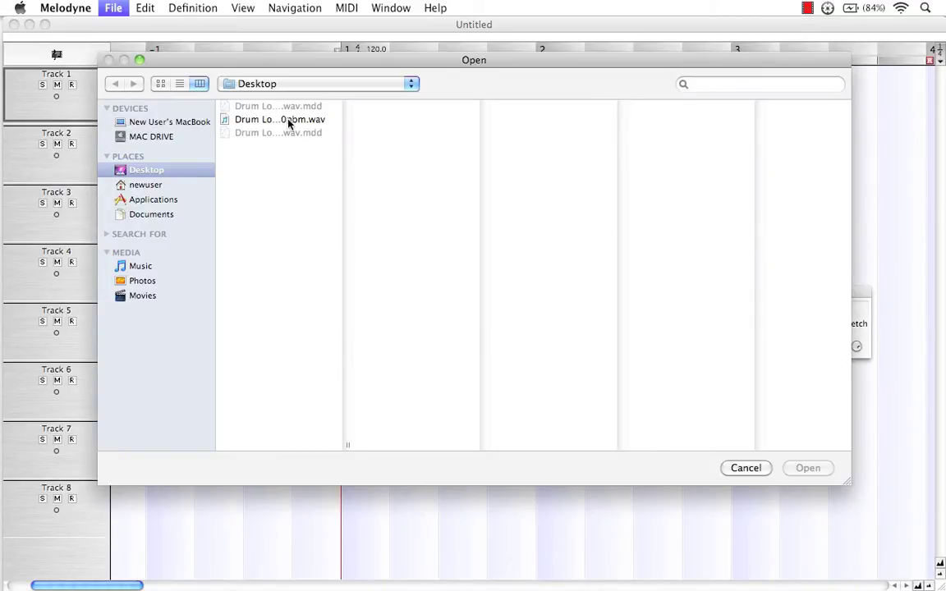
pyautogui.doubleClick(289, 121)
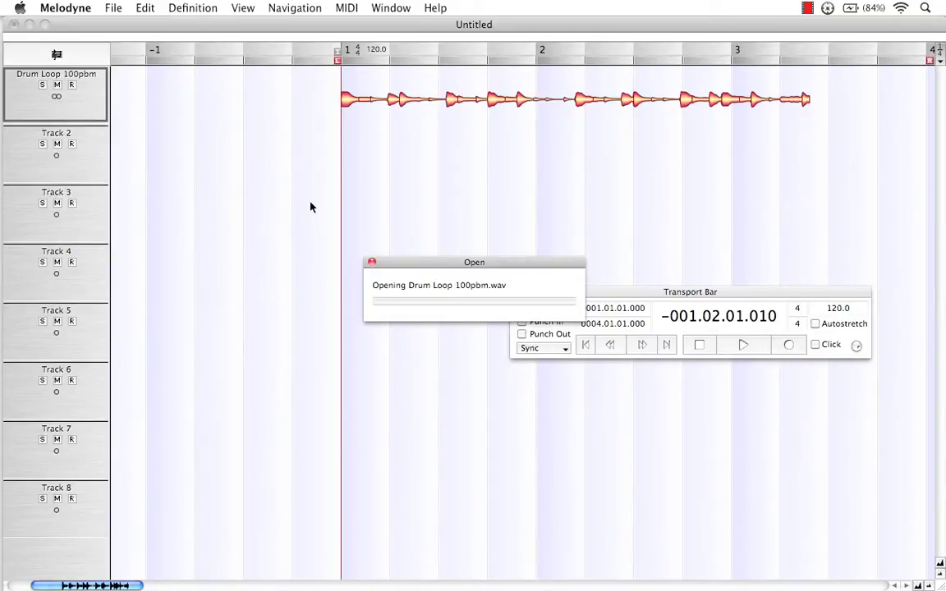
pyautogui.moveTo(96, 128); pyautogui.dragTo(98, 285)
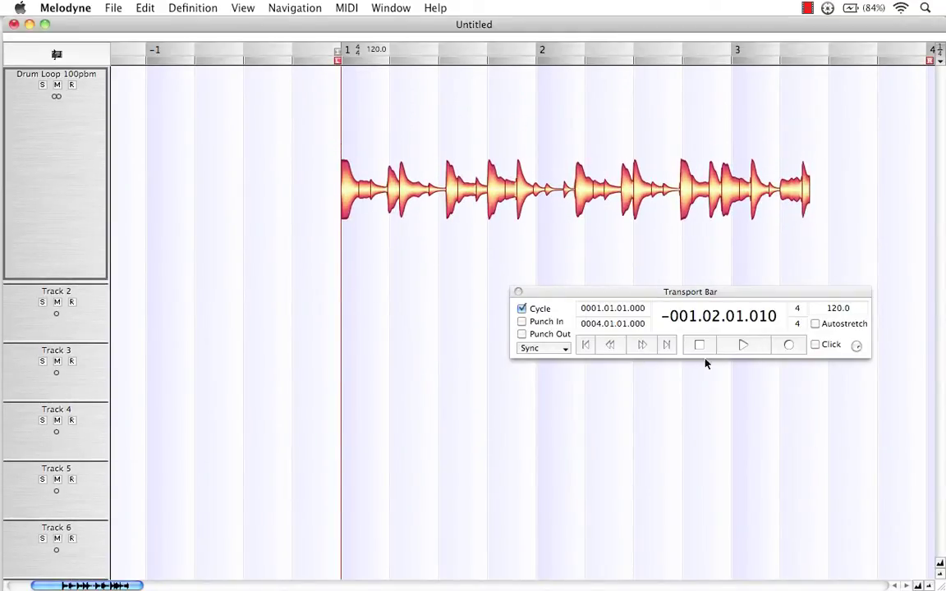
# Play the drum loop, then set the cycle range from bar -1 to bar 3 and play again
pyautogui.click(742, 345)
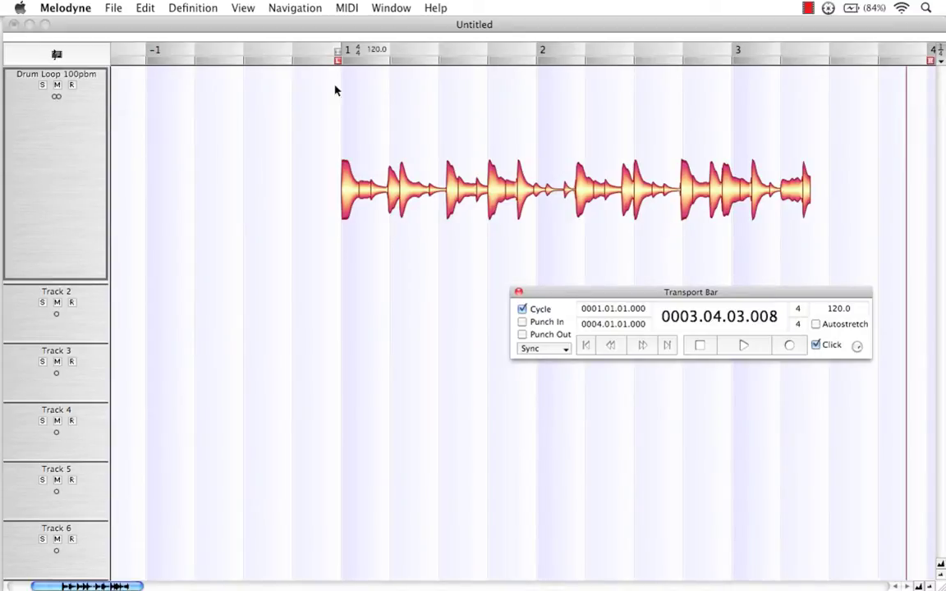
pyautogui.moveTo(139, 60)
pyautogui.mouseDown()
pyautogui.moveTo(711, 137)
pyautogui.moveTo(882, 142)
pyautogui.mouseUp()
pyautogui.click(743, 346)
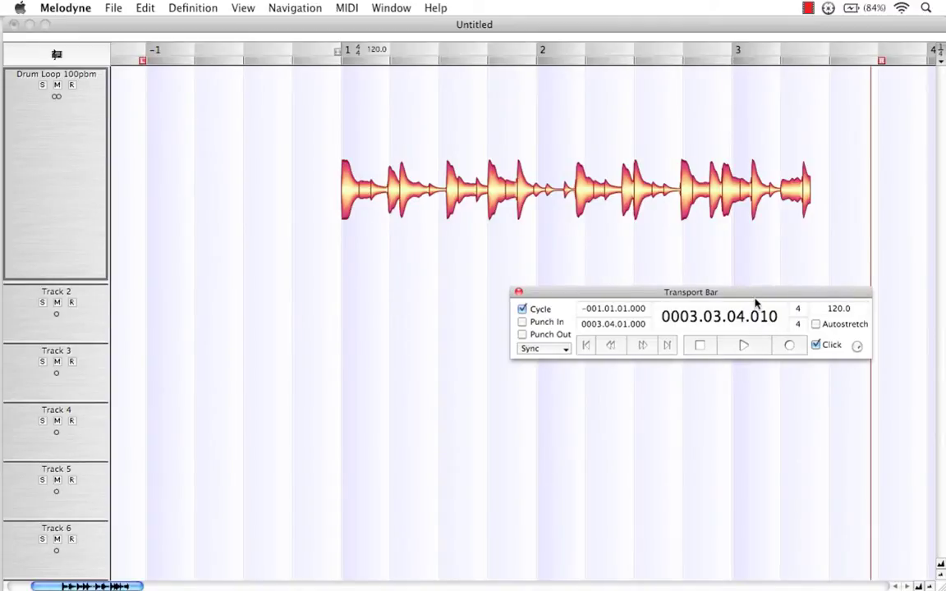
# Move the Transport Bar aside and drag the tempo from 120.0 down to 100.0 BPM
pyautogui.moveTo(764, 305); pyautogui.dragTo(737, 354)
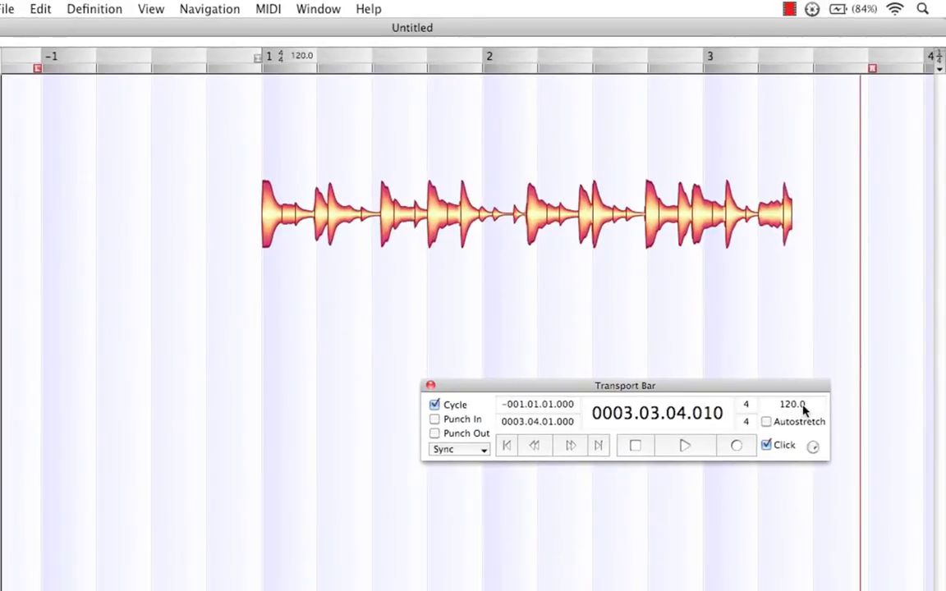
pyautogui.moveTo(804, 411); pyautogui.dragTo(806, 579)
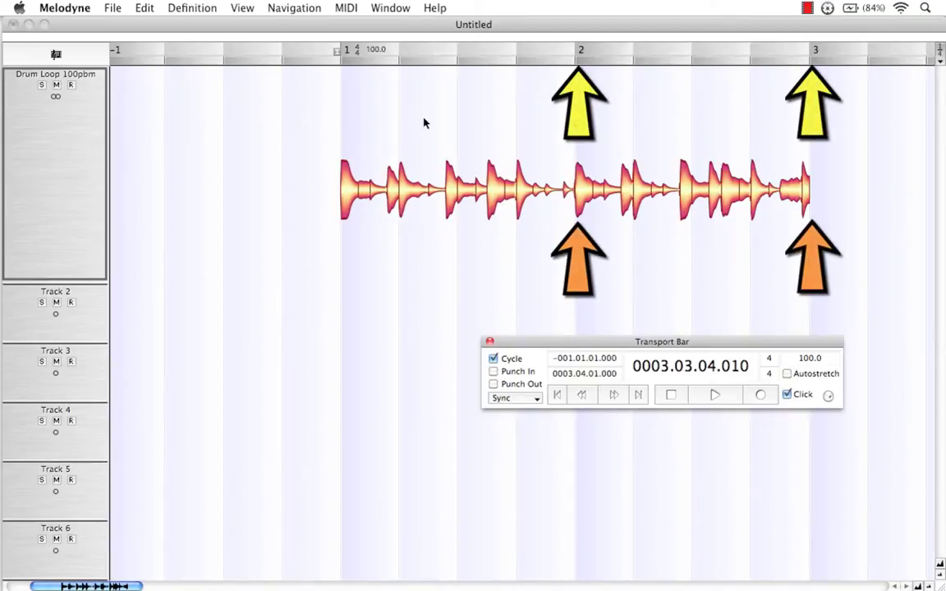
# Lower the Drum Loop channel fader in the Mixer to about -6.8 dB
pyautogui.click(402, 9)
pyautogui.click(394, 54)
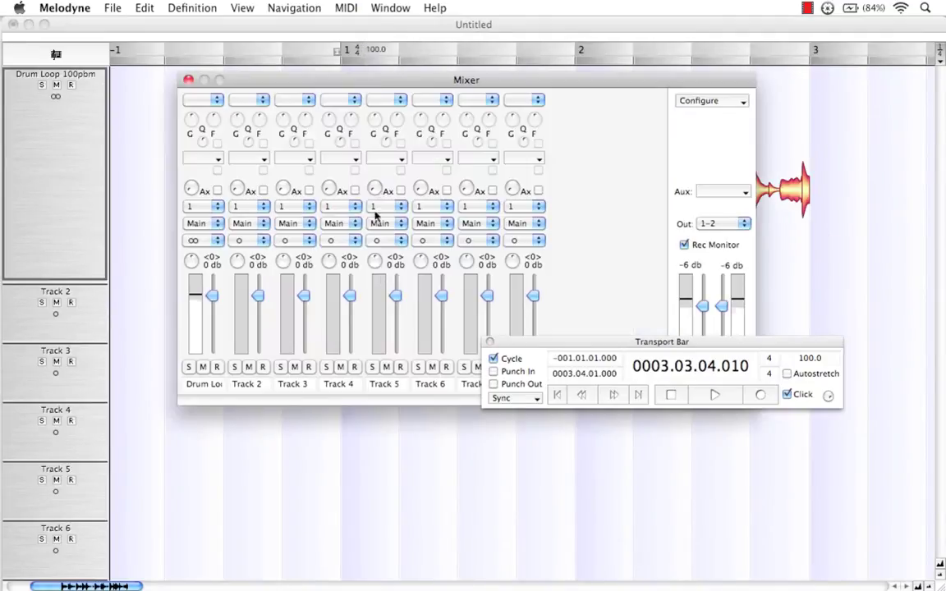
pyautogui.moveTo(211, 296); pyautogui.dragTo(212, 308)
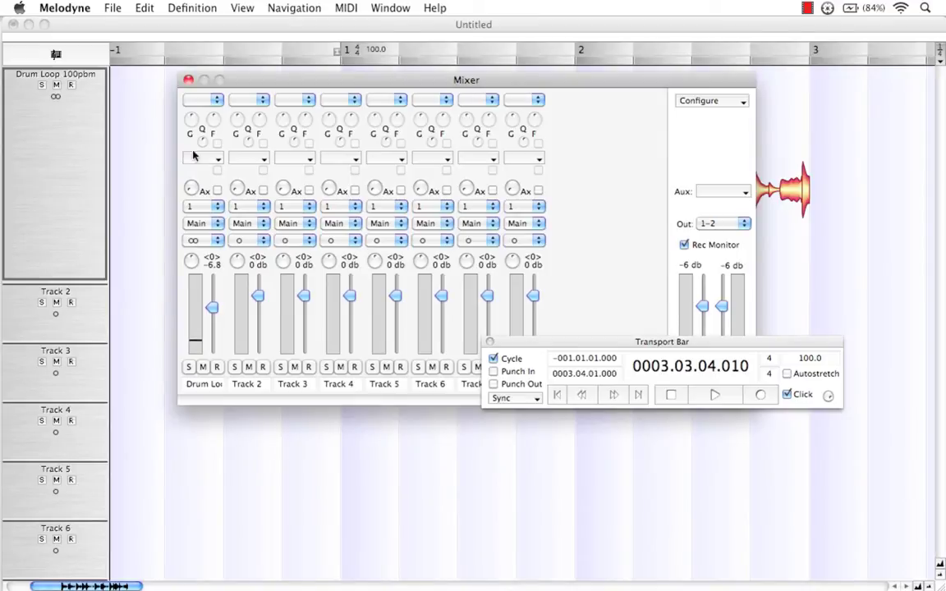
pyautogui.click(188, 80)
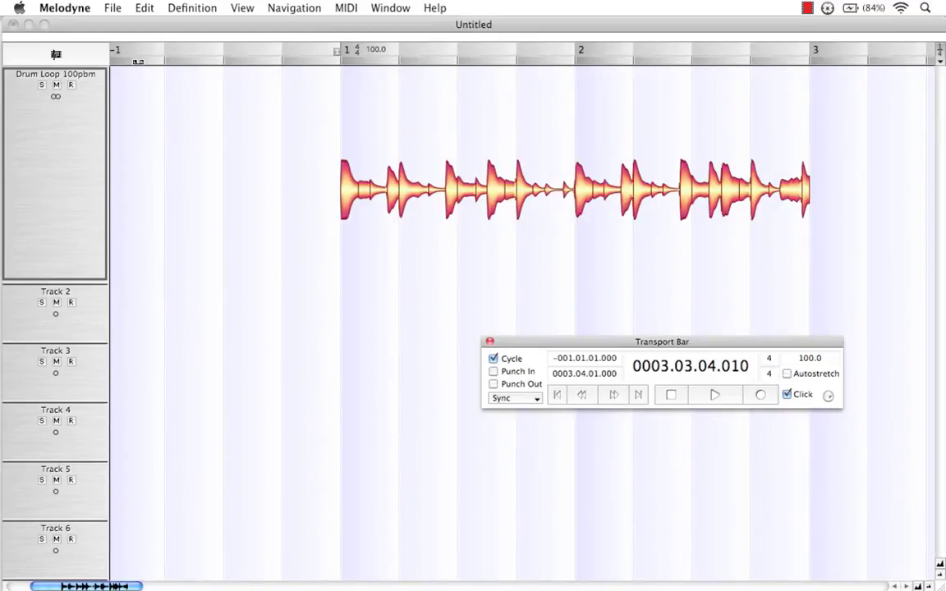
# Drag a new cycle range across the loop and play it back to check alignment
pyautogui.moveTo(124, 57); pyautogui.dragTo(854, 123)
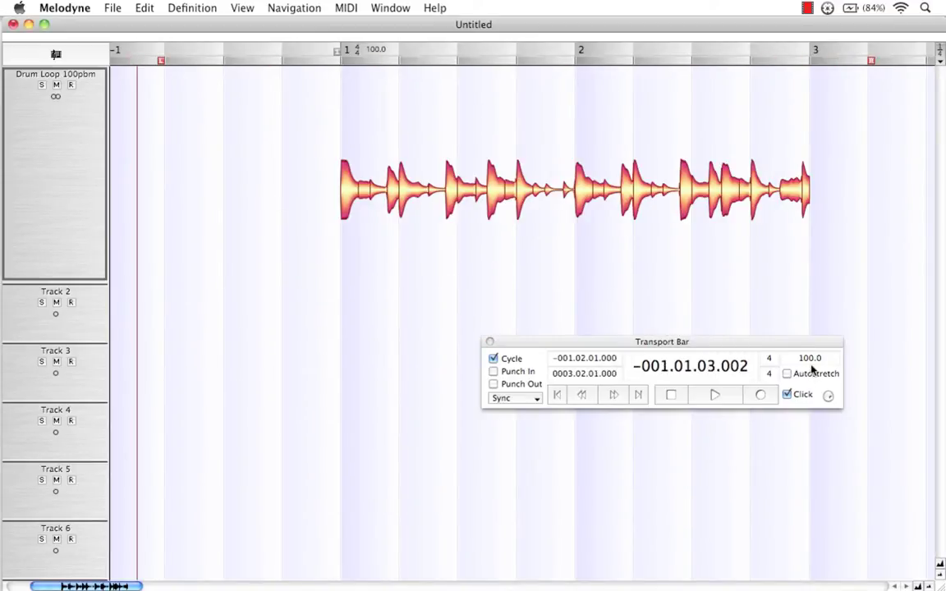
pyautogui.click(715, 395)
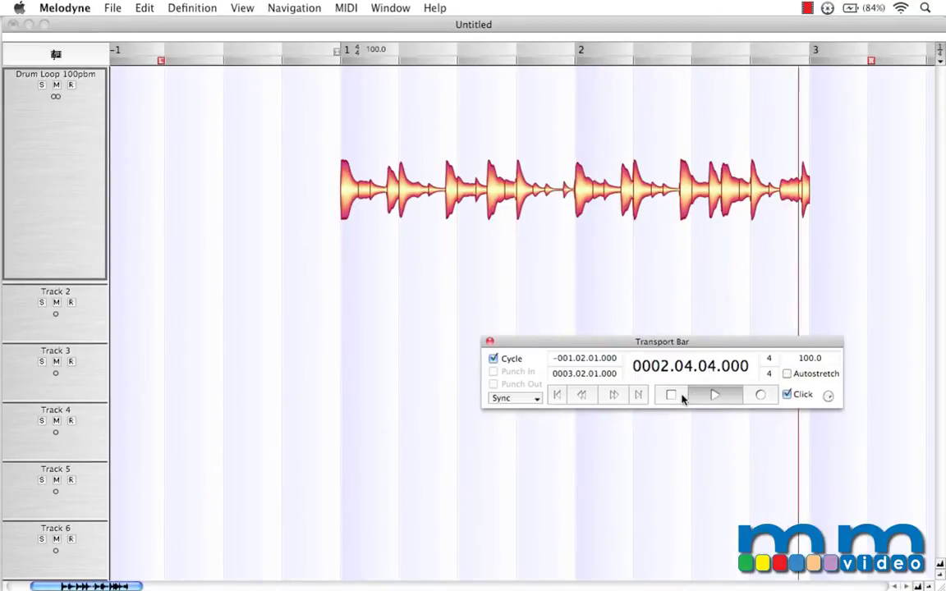
pyautogui.click(681, 397)
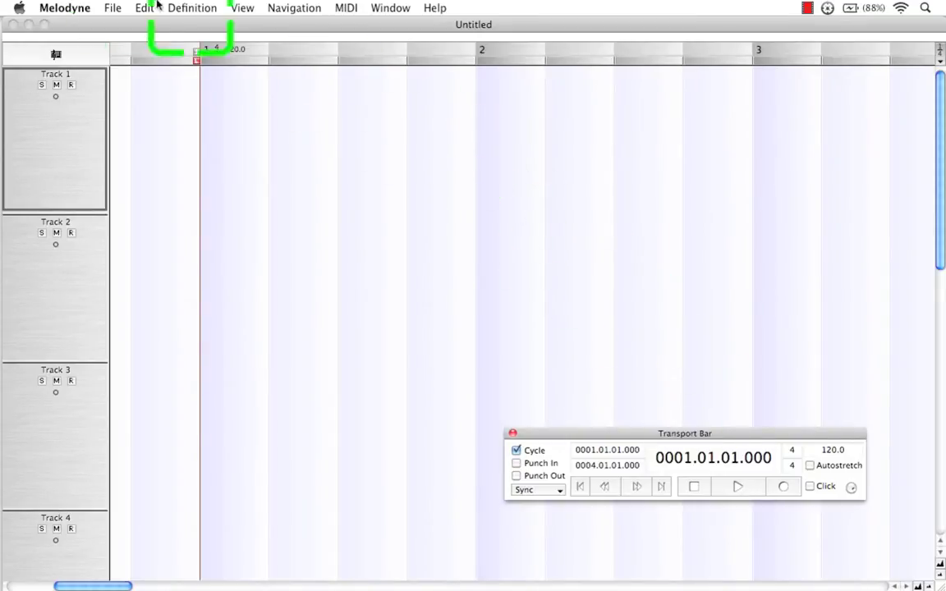
# Reimport Drum Loop 100pbm.wav and open its MDD Editor from the Definition menu
pyautogui.click(108, 8)
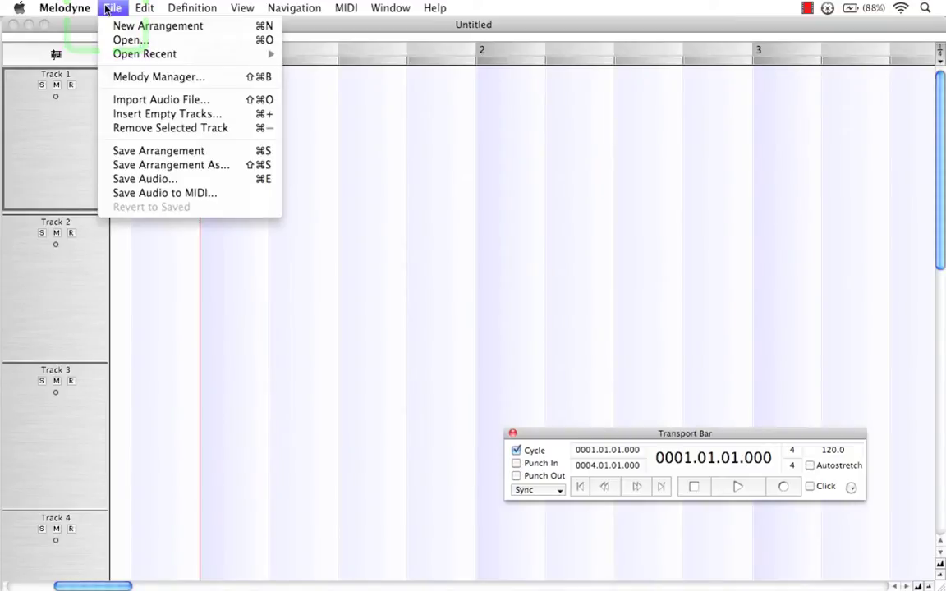
pyautogui.click(151, 98)
pyautogui.doubleClick(247, 120)
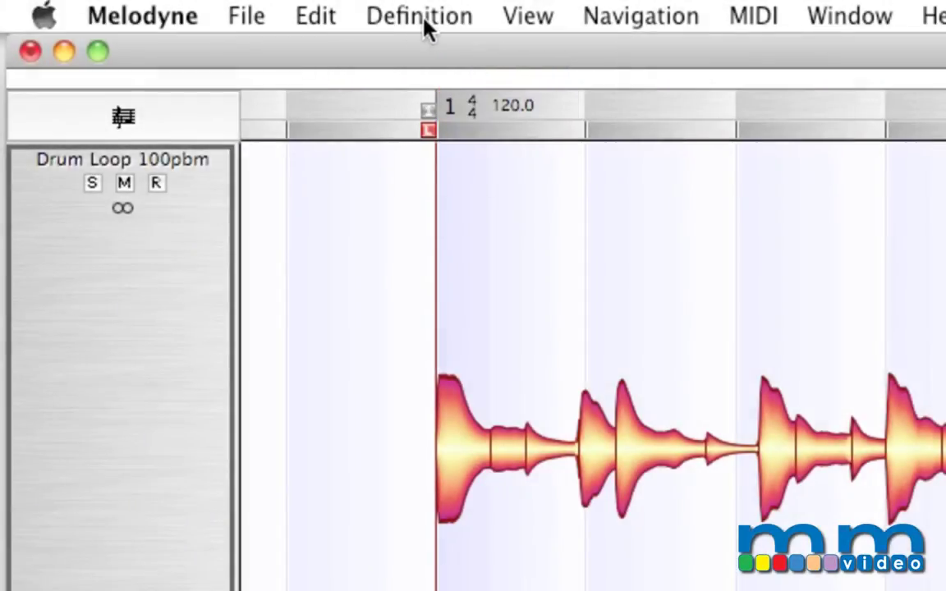
pyautogui.click(425, 24)
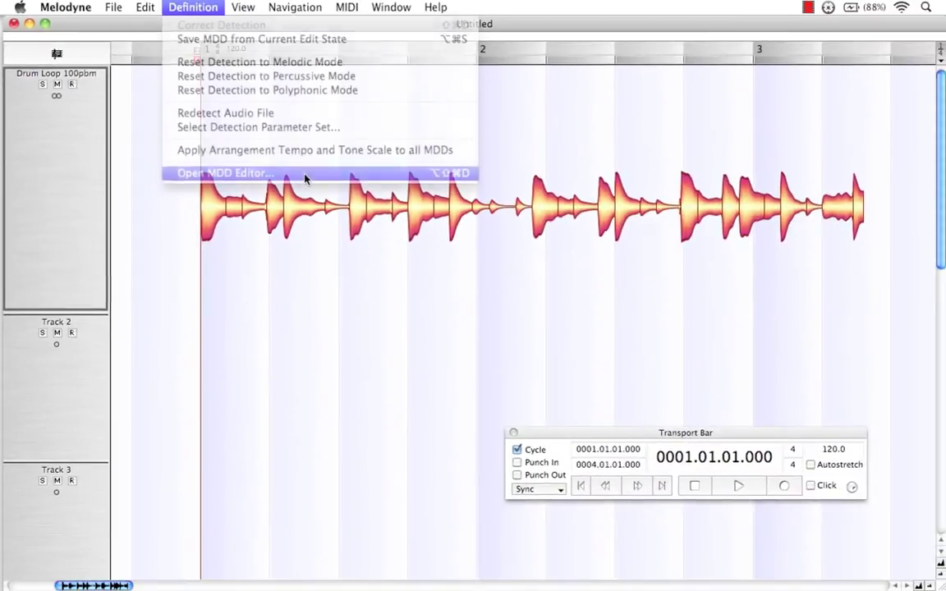
pyautogui.click(460, 269)
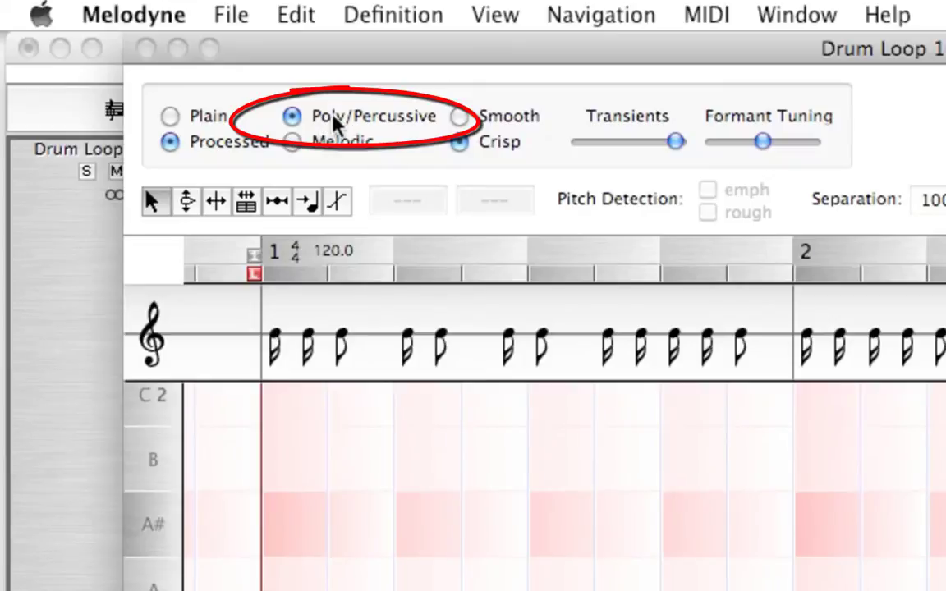
# In the MDD Editor, switch to score time and change the loop tempo from 120 to 100
pyautogui.click(246, 202)
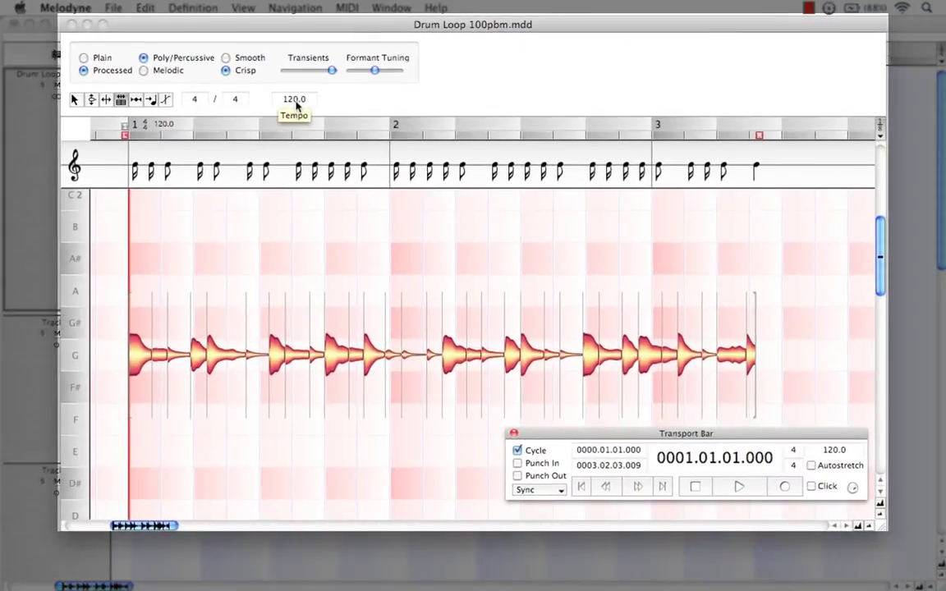
pyautogui.click(295, 101)
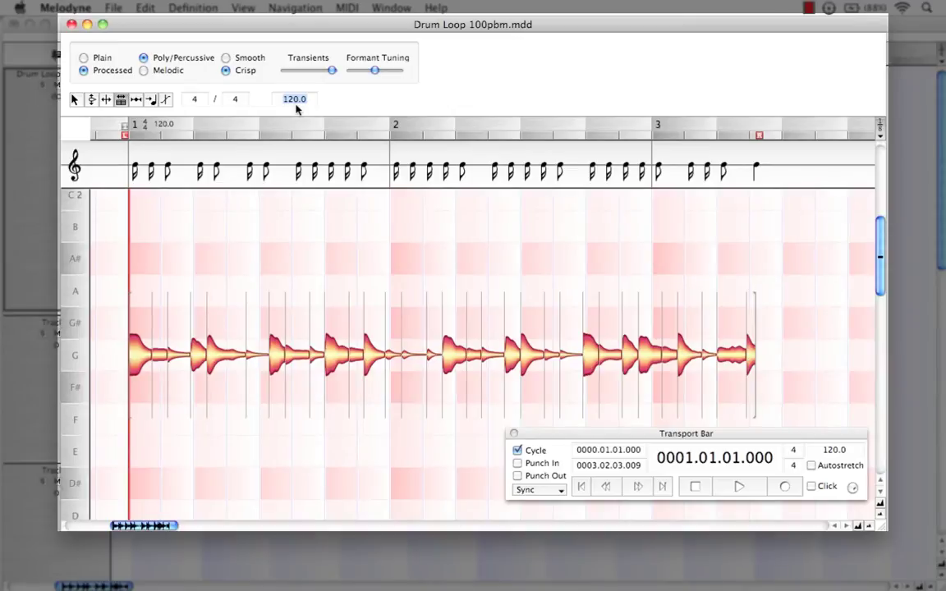
pyautogui.write('1')
pyautogui.write('00')
pyautogui.press('Return')
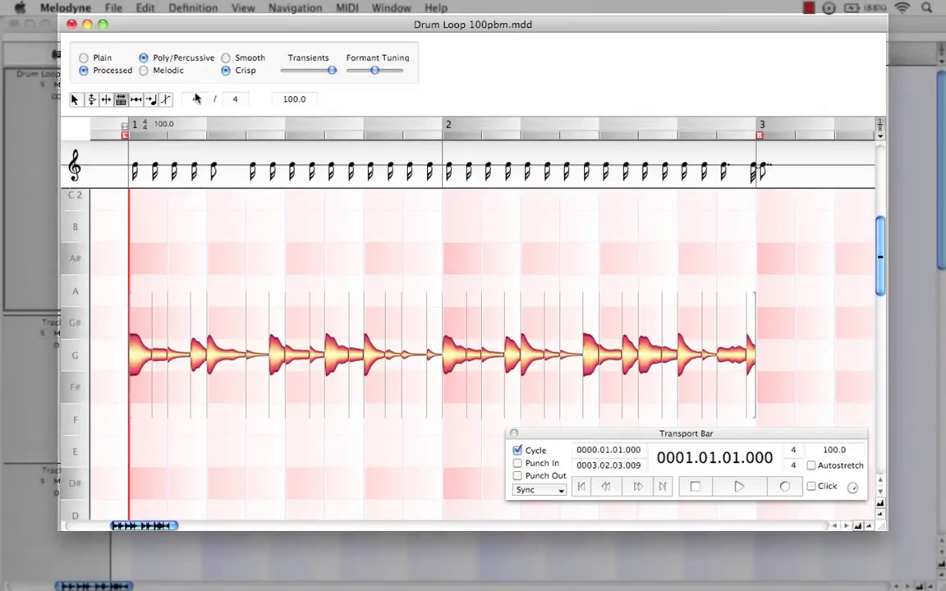
# Save the loop's melody definition and close the arrangement, discarding its changes
pyautogui.click(72, 24)
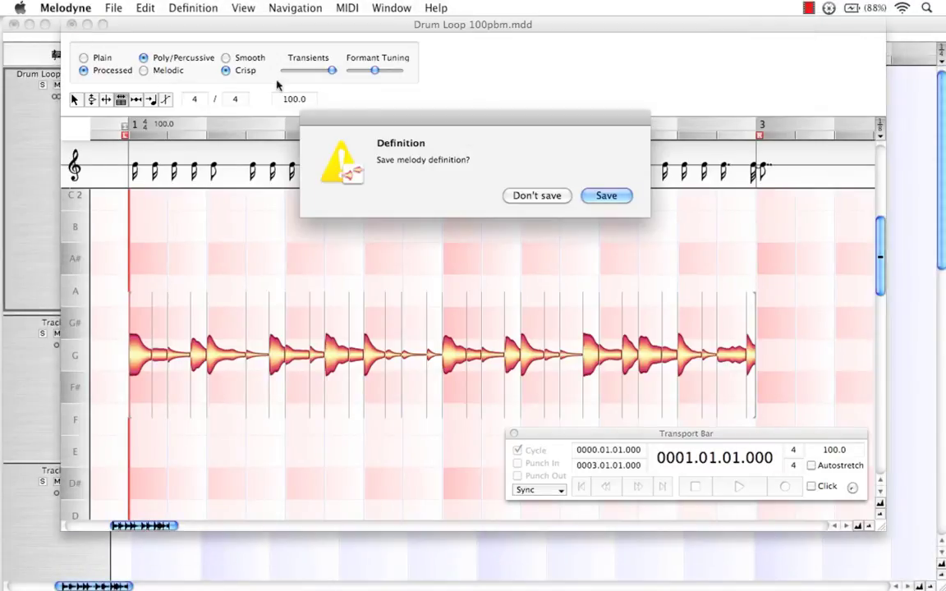
pyautogui.click(607, 195)
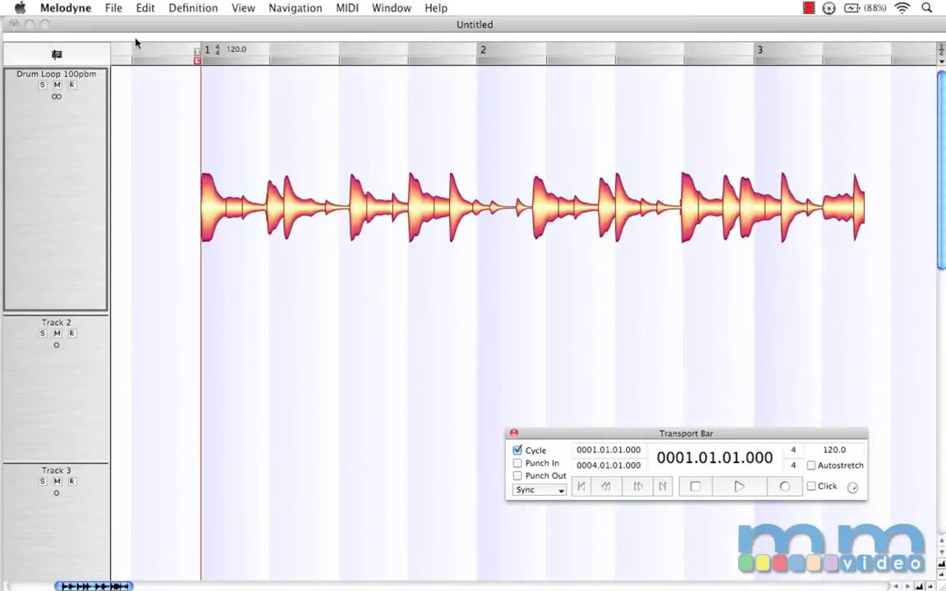
pyautogui.click(14, 25)
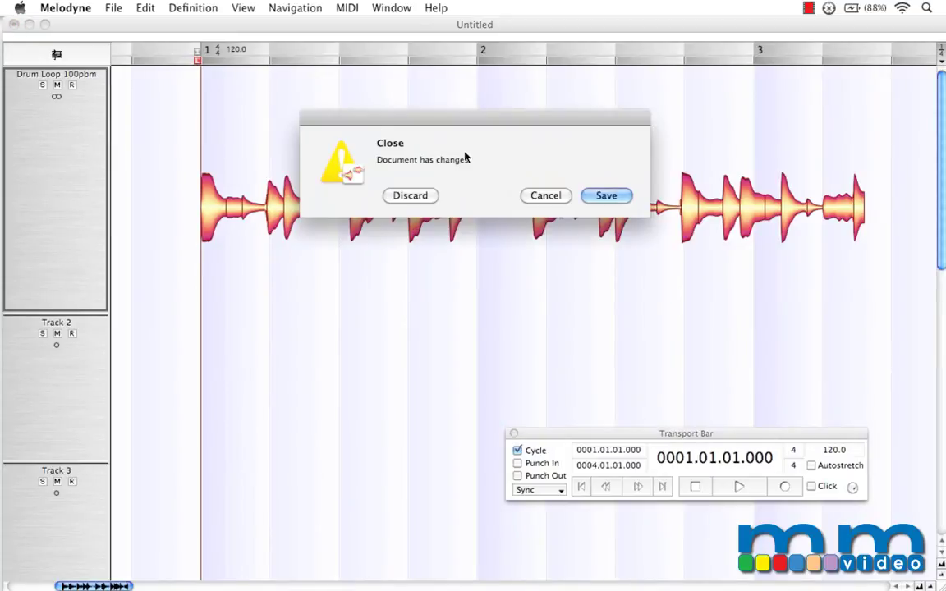
pyautogui.click(411, 196)
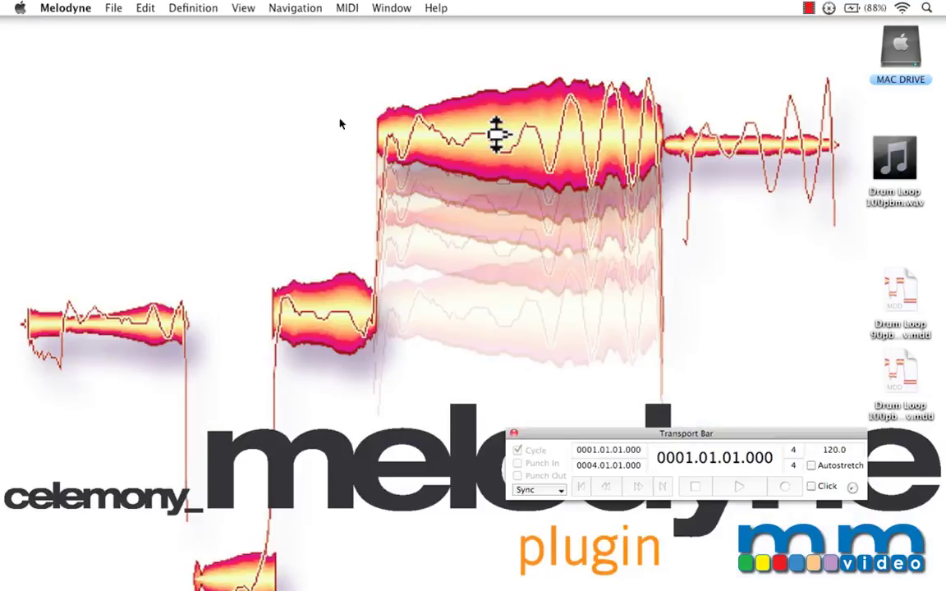
# Reopen Drum Loop 100pbm.wav from the recent files list as a new arrangement
pyautogui.click(115, 9)
pyautogui.moveTo(197, 55)
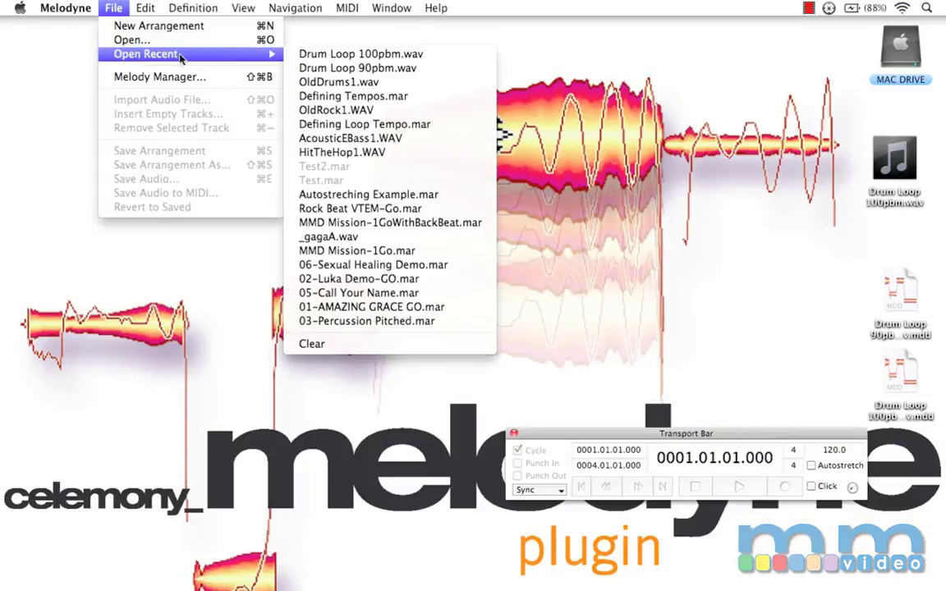
pyautogui.click(323, 54)
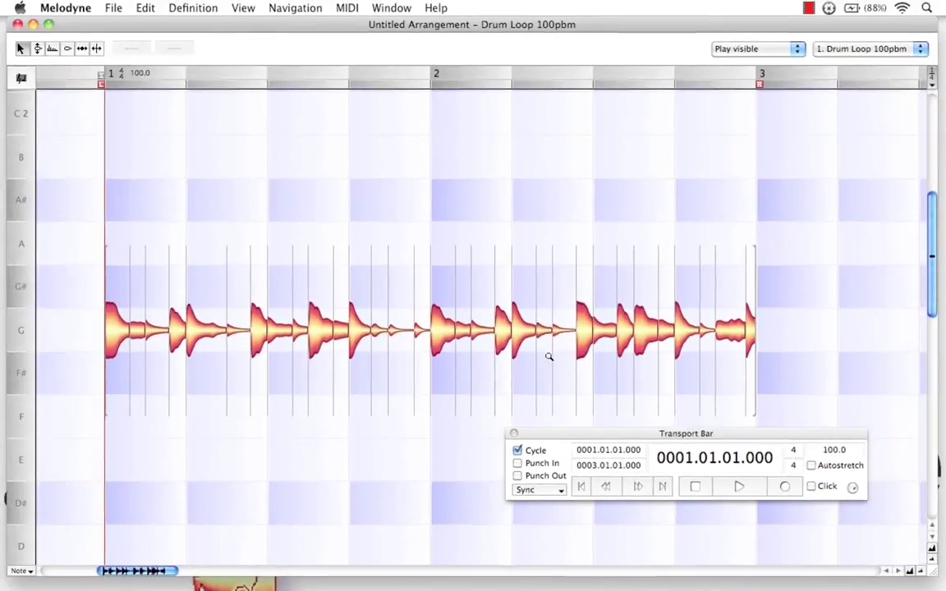
# Zoom out, turn on the metronome click, and lower the Drum Loop fader in the Mixer
pyautogui.moveTo(527, 336); pyautogui.dragTo(500, 320)
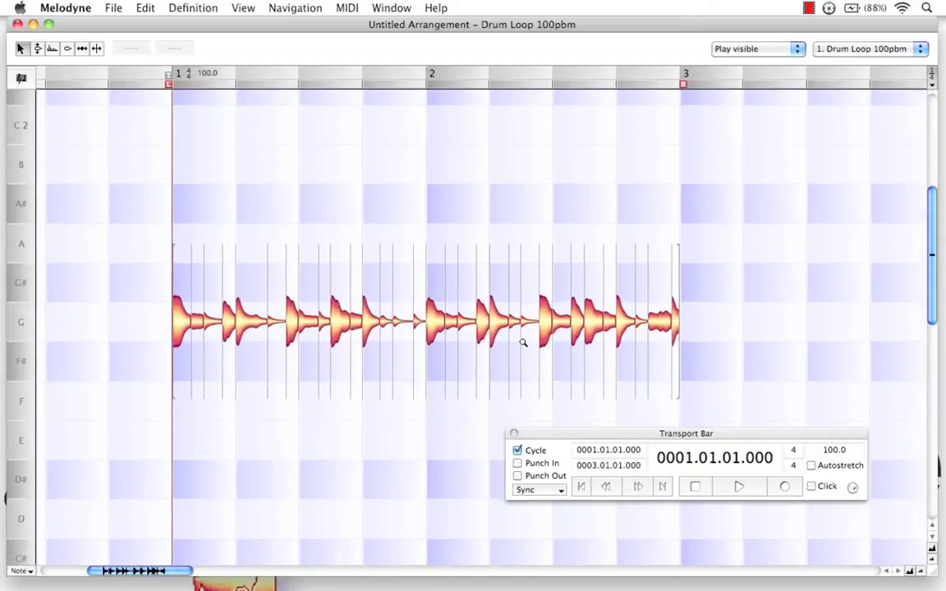
pyautogui.click(812, 487)
pyautogui.click(392, 9)
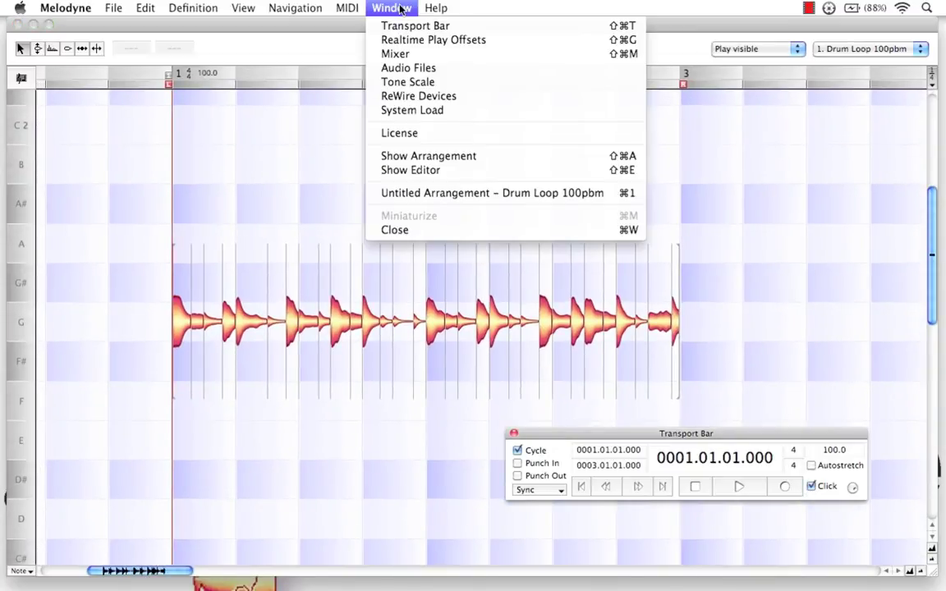
pyautogui.click(395, 52)
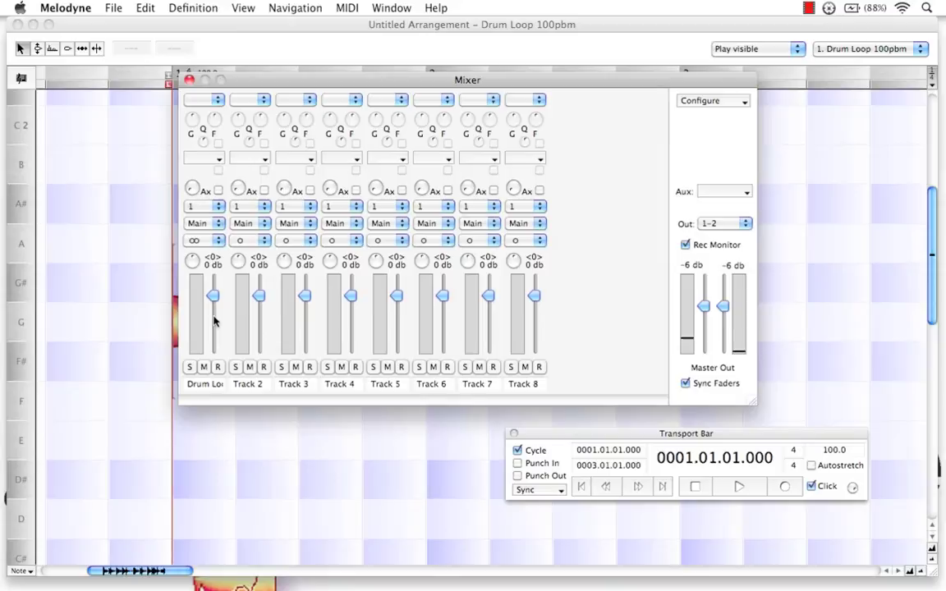
pyautogui.moveTo(213, 300); pyautogui.dragTo(214, 312)
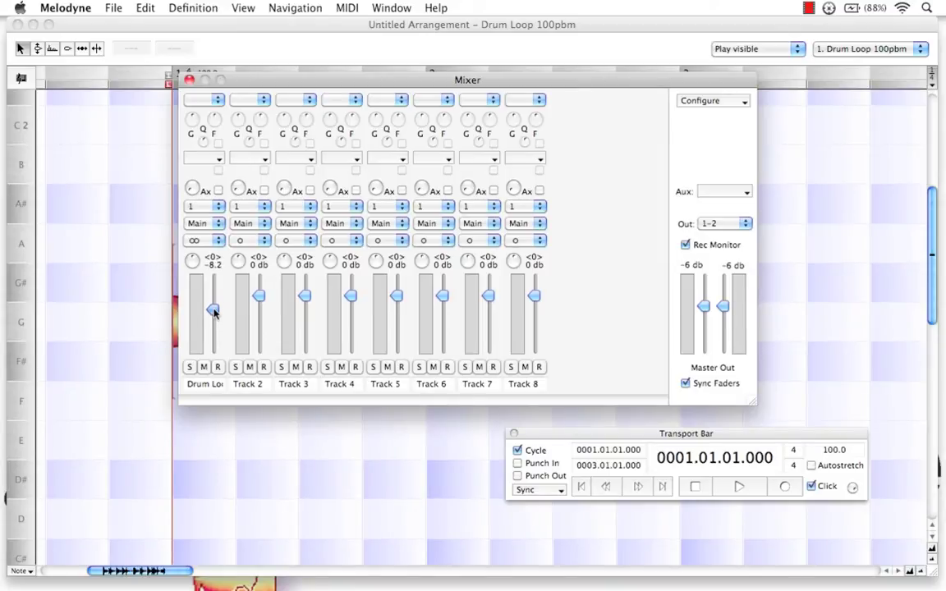
pyautogui.click(189, 80)
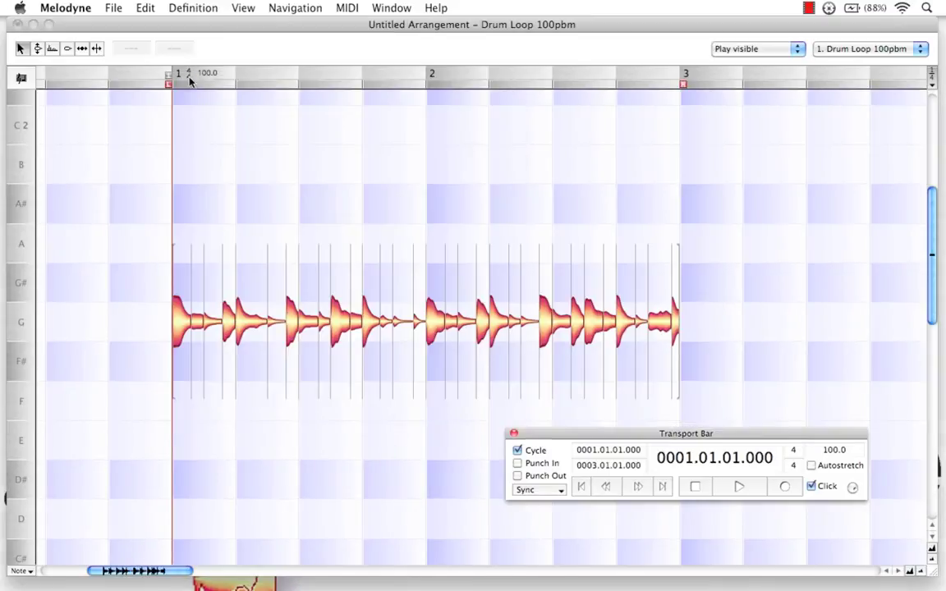
# Play the loop from before bar 1, fine-tuning the Drum Loop fader to about -7.7 dB
pyautogui.click(68, 222)
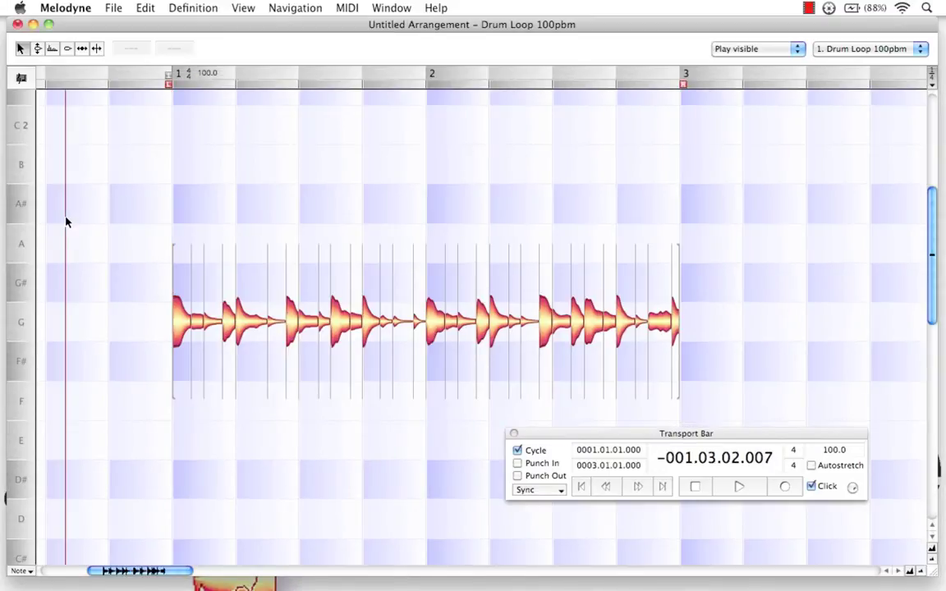
pyautogui.click(739, 487)
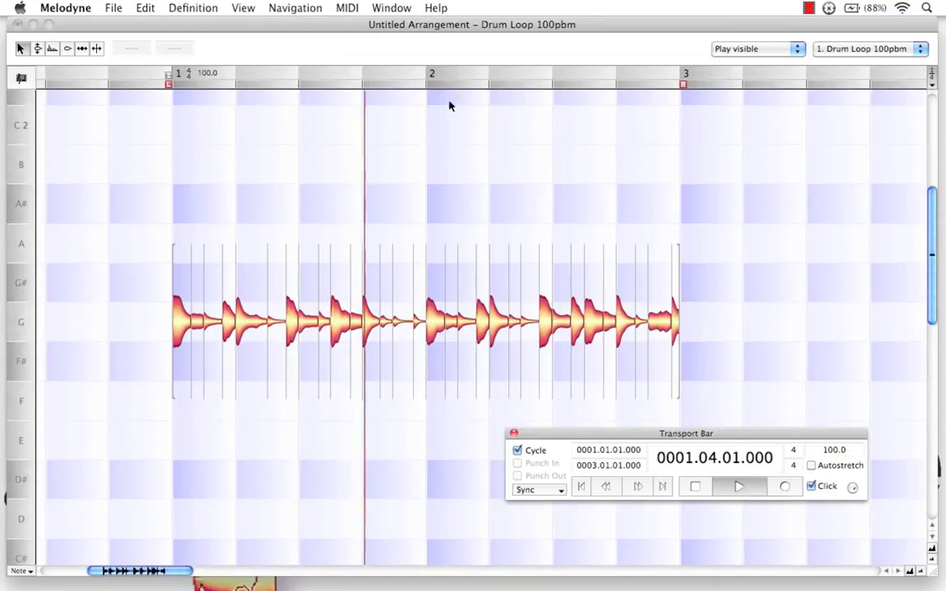
pyautogui.click(399, 8)
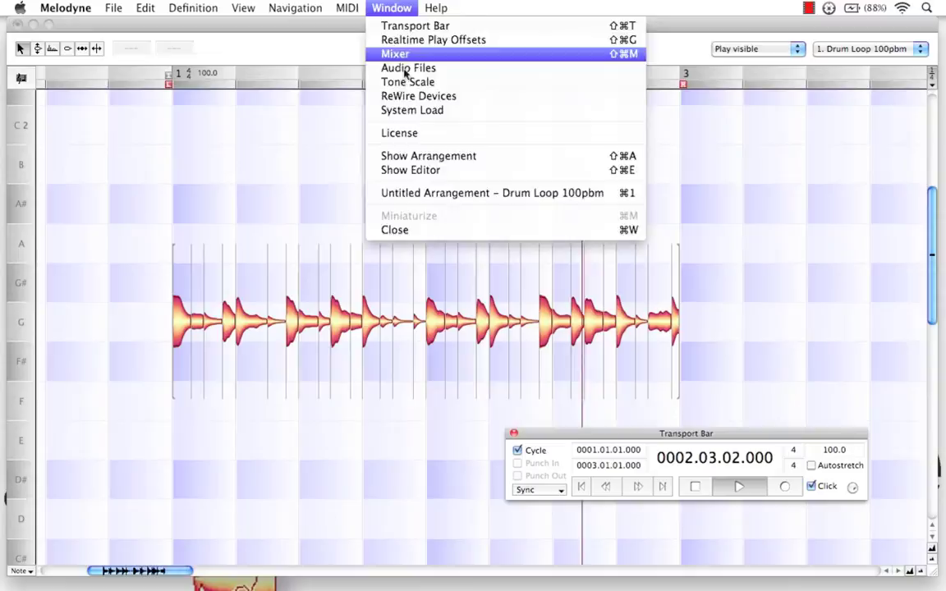
pyautogui.click(398, 53)
pyautogui.moveTo(213, 296)
pyautogui.mouseDown()
pyautogui.moveTo(214, 328)
pyautogui.moveTo(213, 307)
pyautogui.mouseUp()
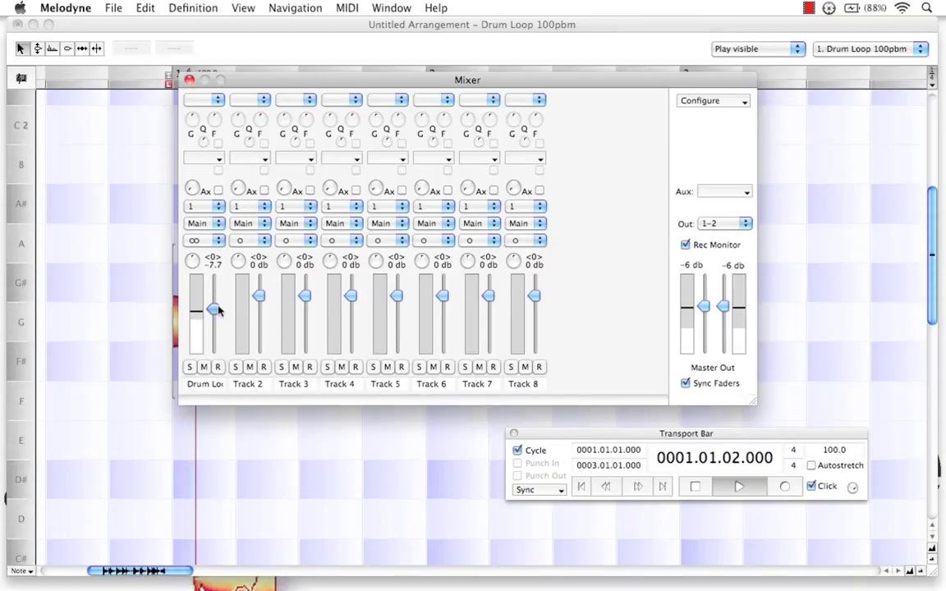
pyautogui.click(189, 81)
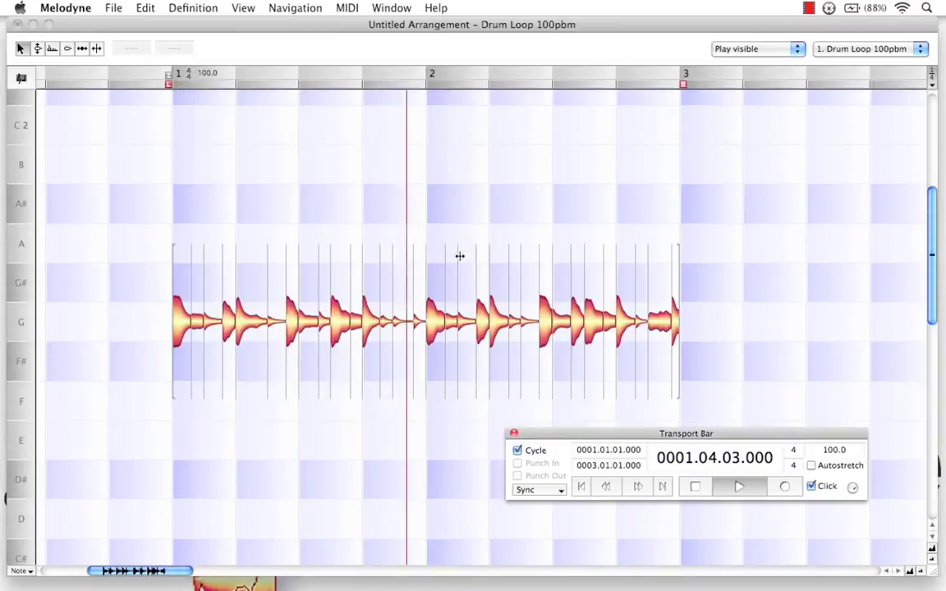
pyautogui.click(698, 488)
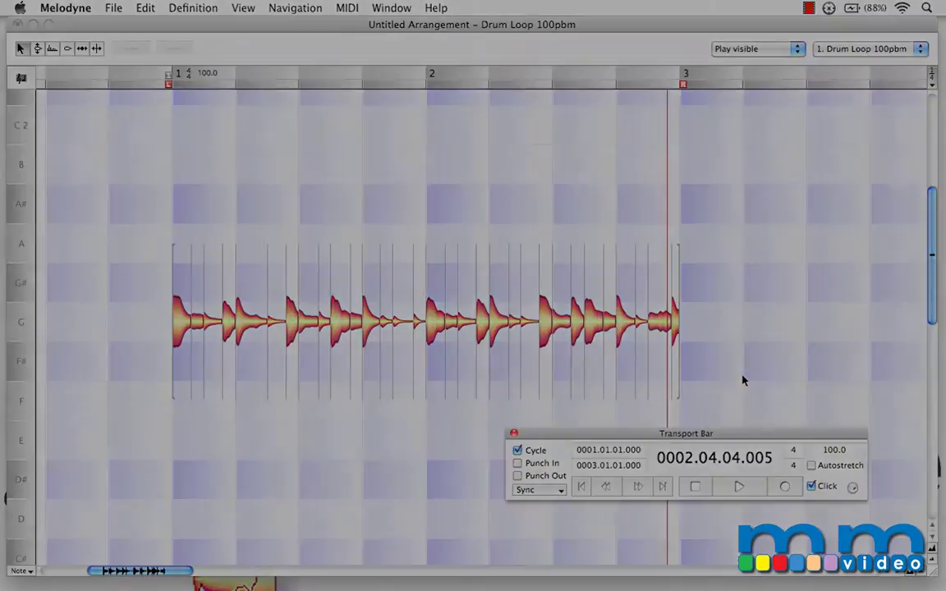